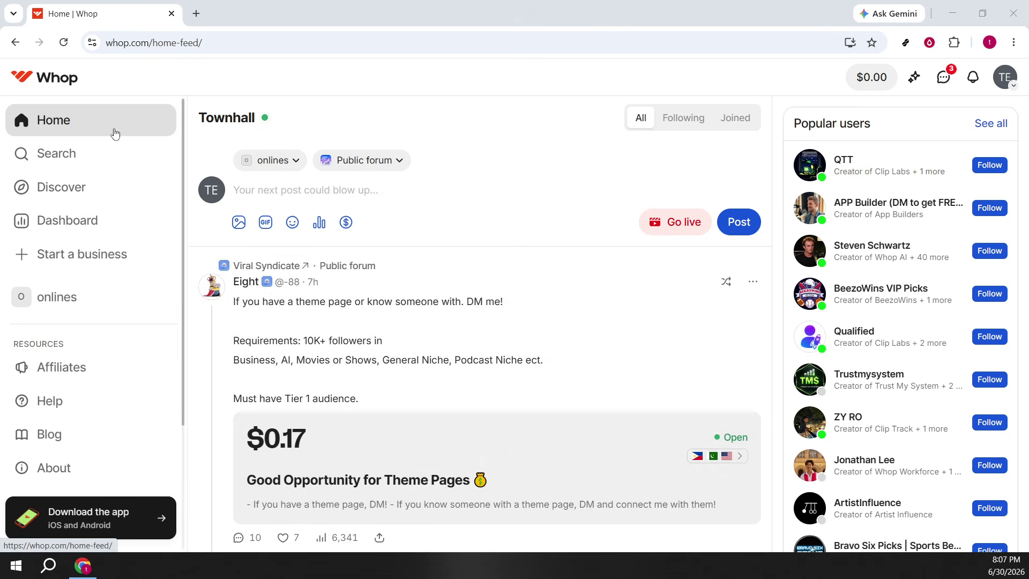
- Start a new product from the products list in the dashboard of the onlines business
{"action": "left_click", "coordinate": [68, 253]}
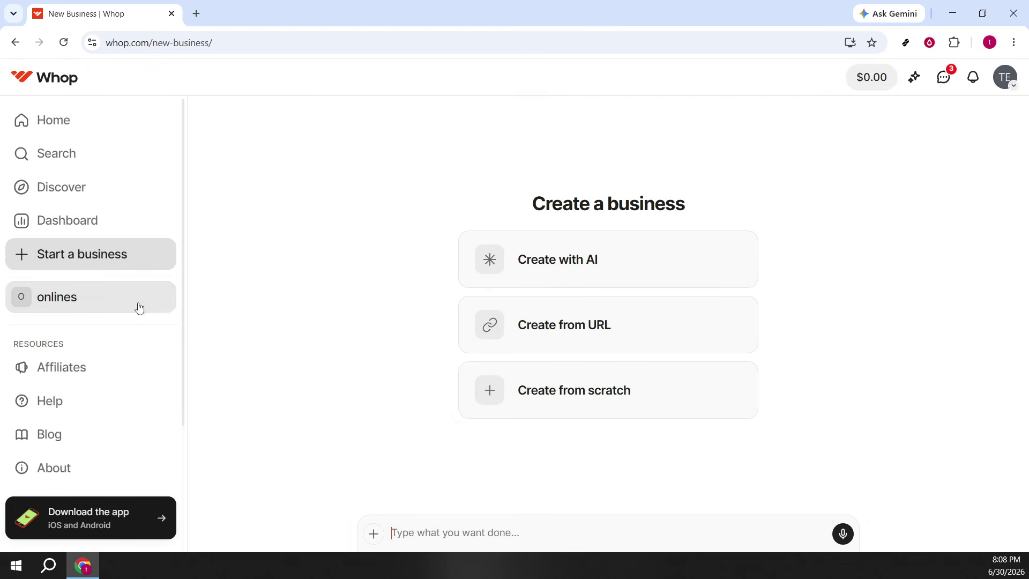
{"action": "left_click", "coordinate": [128, 300]}
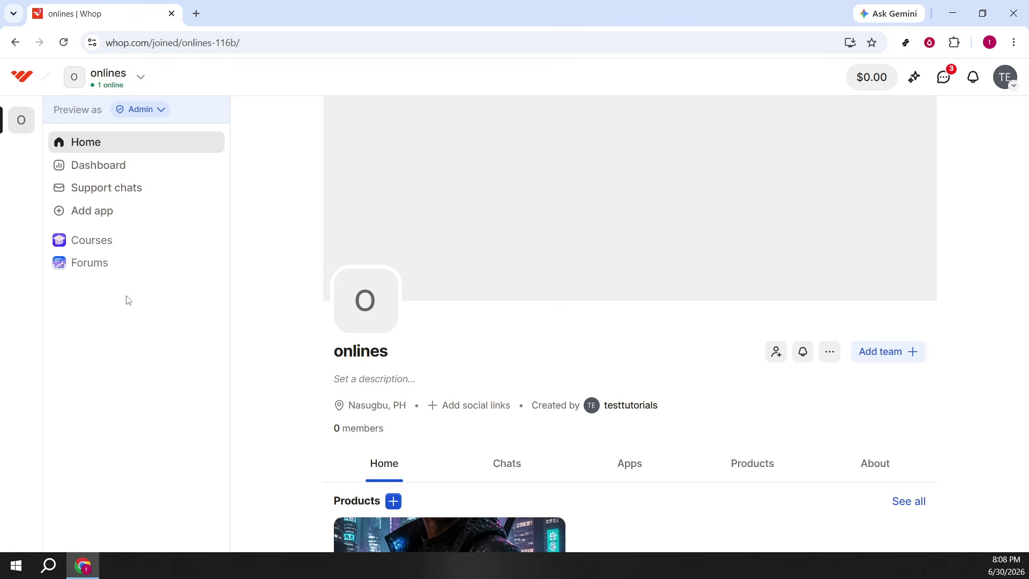
{"action": "left_click", "coordinate": [147, 169]}
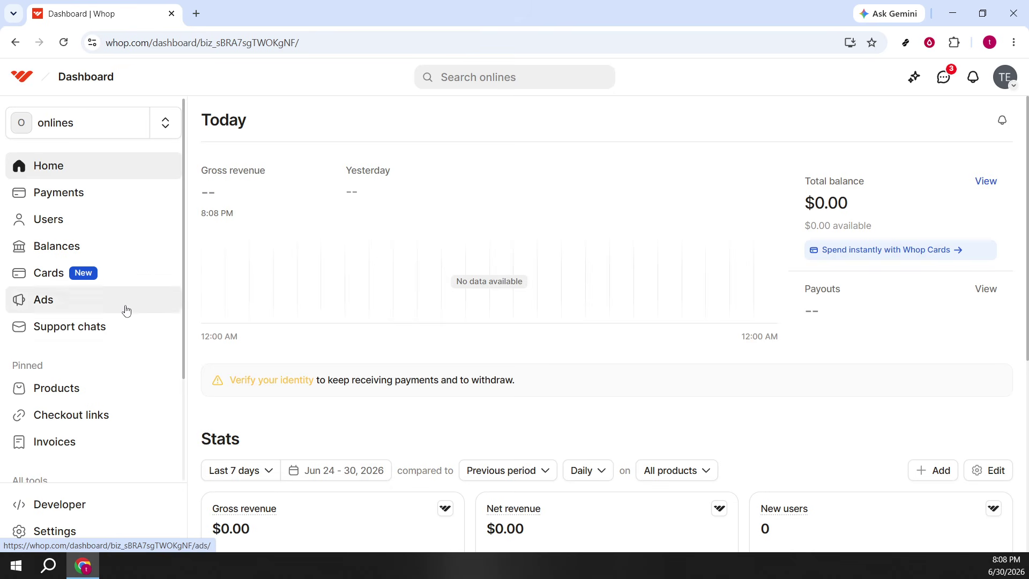
{"action": "left_click", "coordinate": [116, 399]}
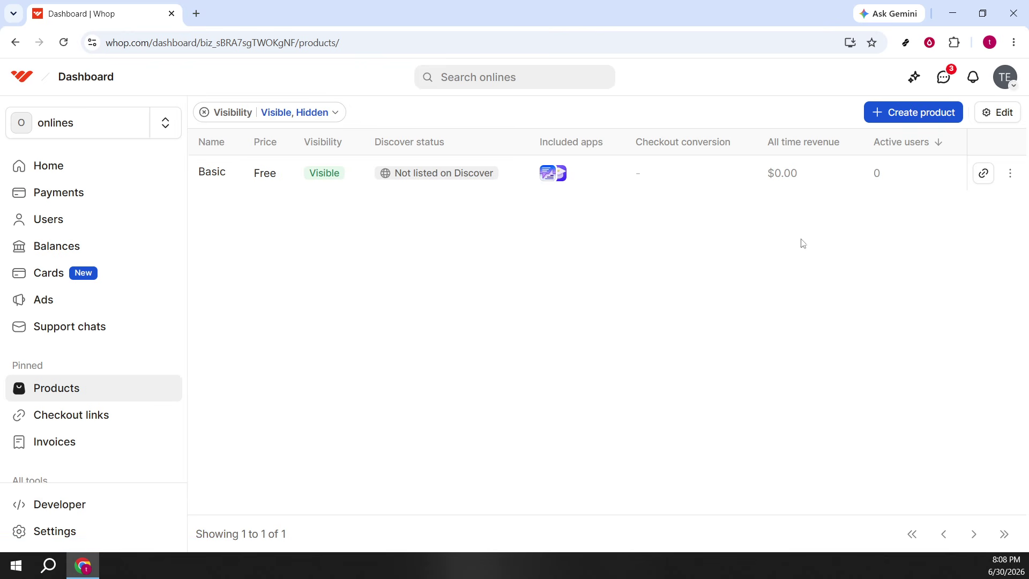
{"action": "left_click", "coordinate": [895, 116]}
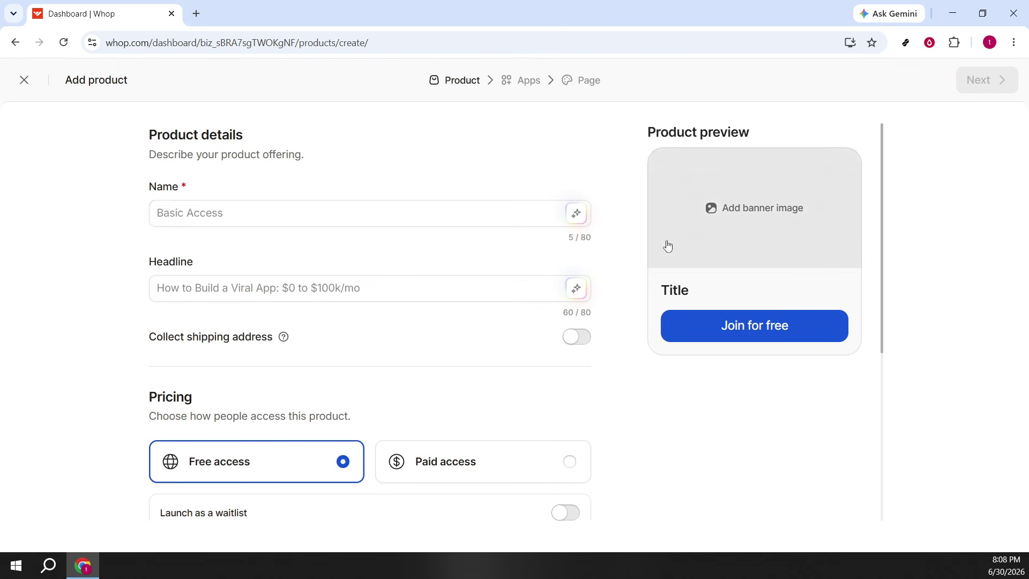
- Name the product EBOOK and generate its headline with AI
{"action": "left_click", "coordinate": [299, 218]}
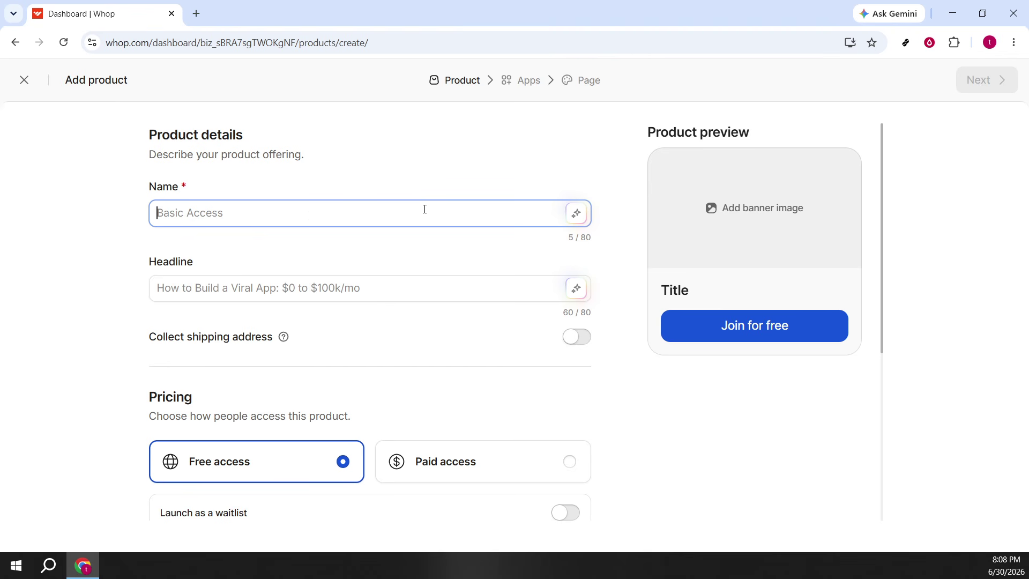
{"action": "type", "text": "EBOOK"}
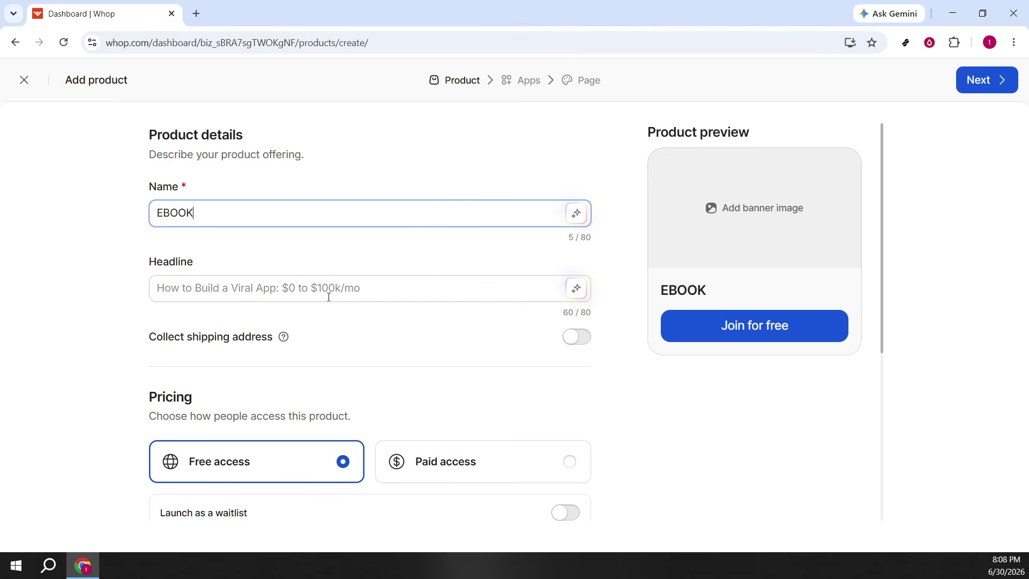
{"action": "left_click", "coordinate": [340, 282]}
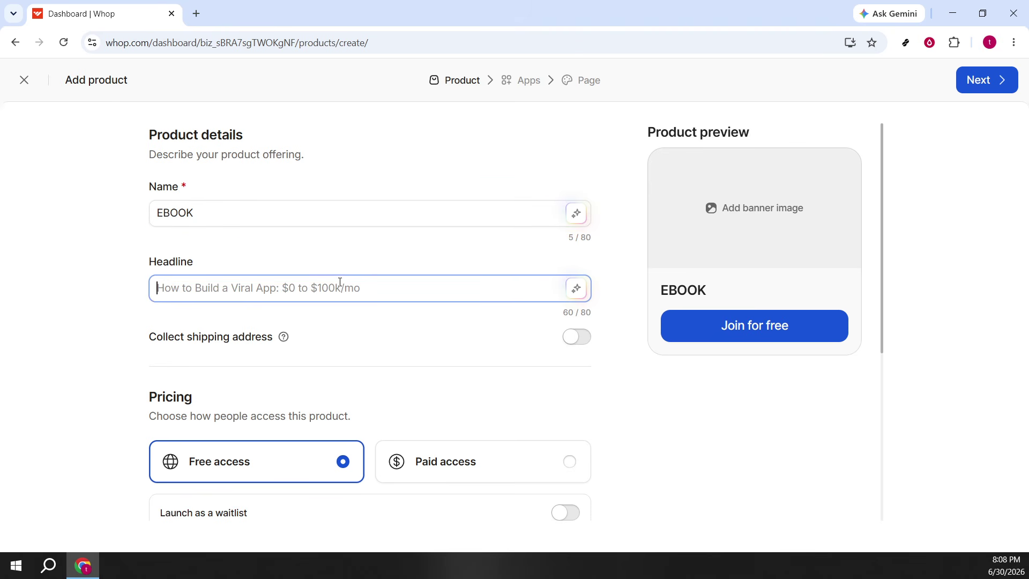
{"action": "left_click", "coordinate": [582, 293]}
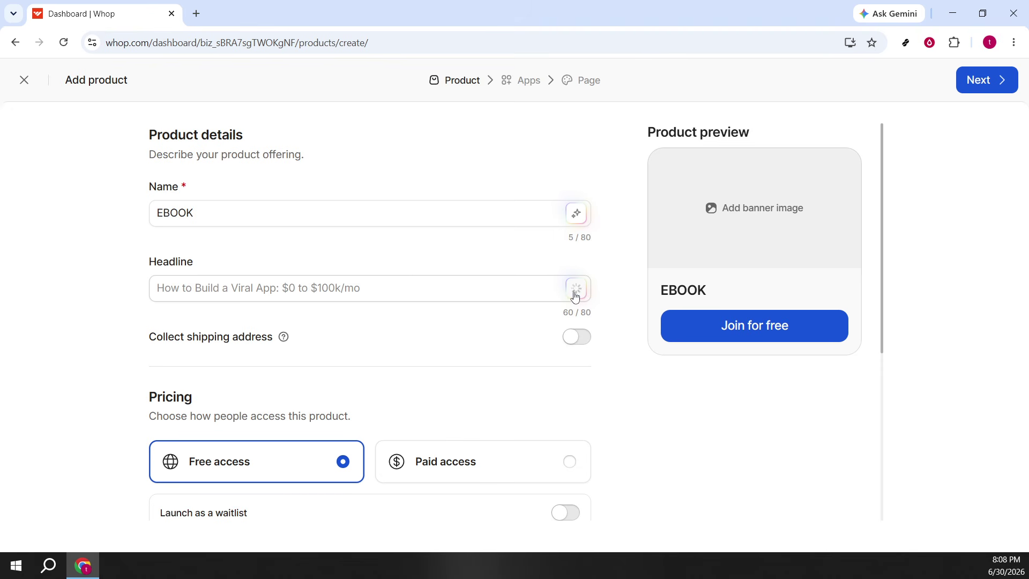
{"action": "scroll", "coordinate": [446, 288], "scroll_direction": "down", "scroll_amount": 1}
{"action": "scroll", "coordinate": [445, 289], "scroll_direction": "down", "scroll_amount": 1}
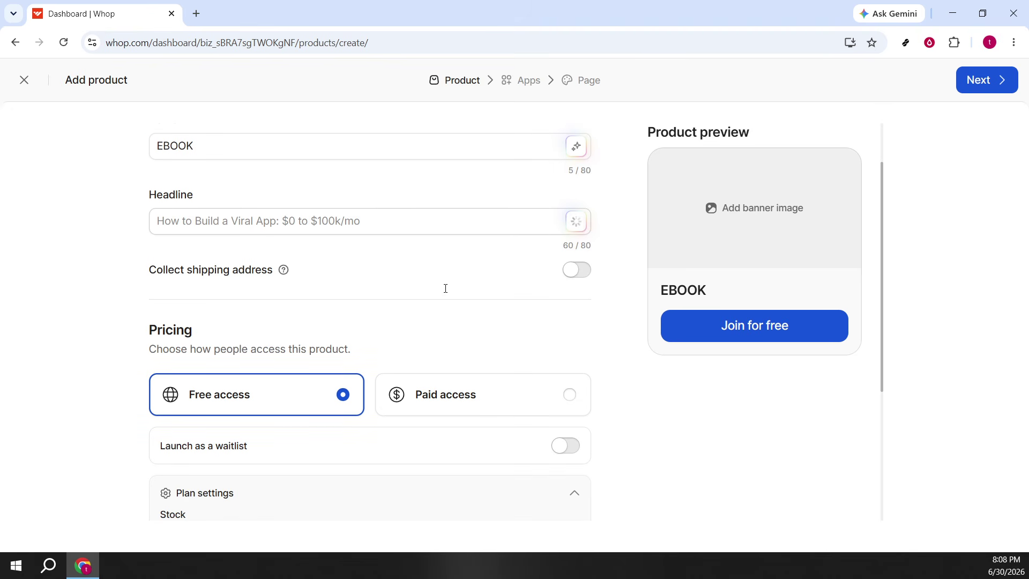
{"action": "scroll", "coordinate": [445, 293], "scroll_direction": "up", "scroll_amount": 1}
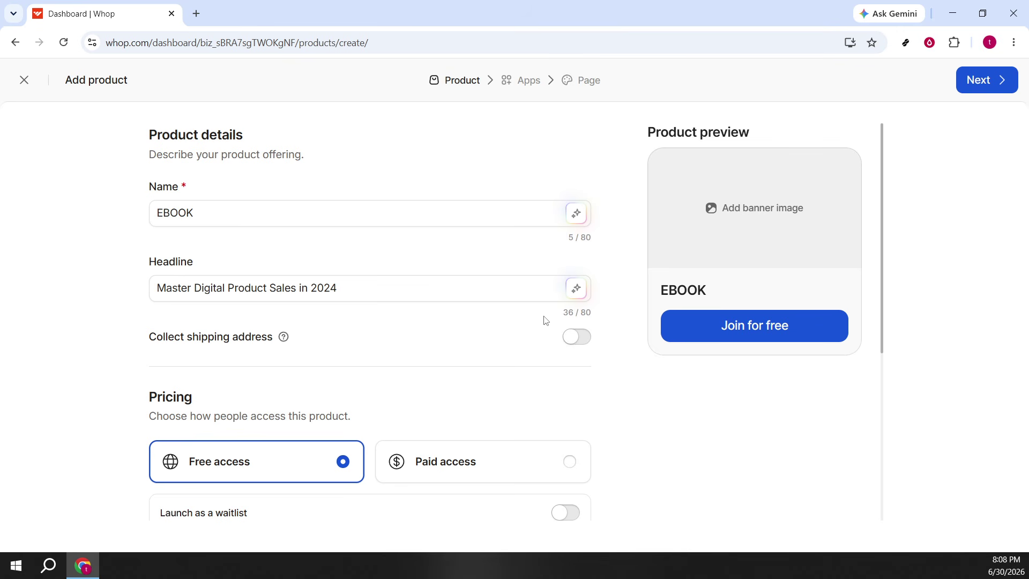
- Try the Collect shipping address option, switch it back off and view its explanation
{"action": "scroll", "coordinate": [522, 320], "scroll_direction": "down", "scroll_amount": 1}
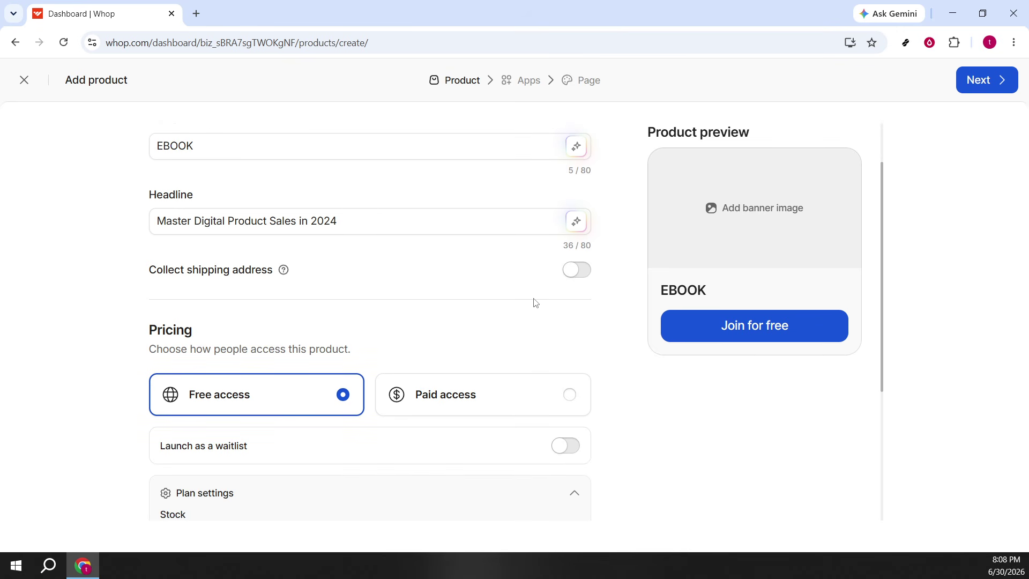
{"action": "left_click", "coordinate": [573, 275]}
{"action": "left_click", "coordinate": [573, 278]}
{"action": "mouse_move", "coordinate": [285, 272]}
- Compare the paid access and free access pricing options, ending on free access
{"action": "scroll", "coordinate": [429, 351], "scroll_direction": "down", "scroll_amount": 3}
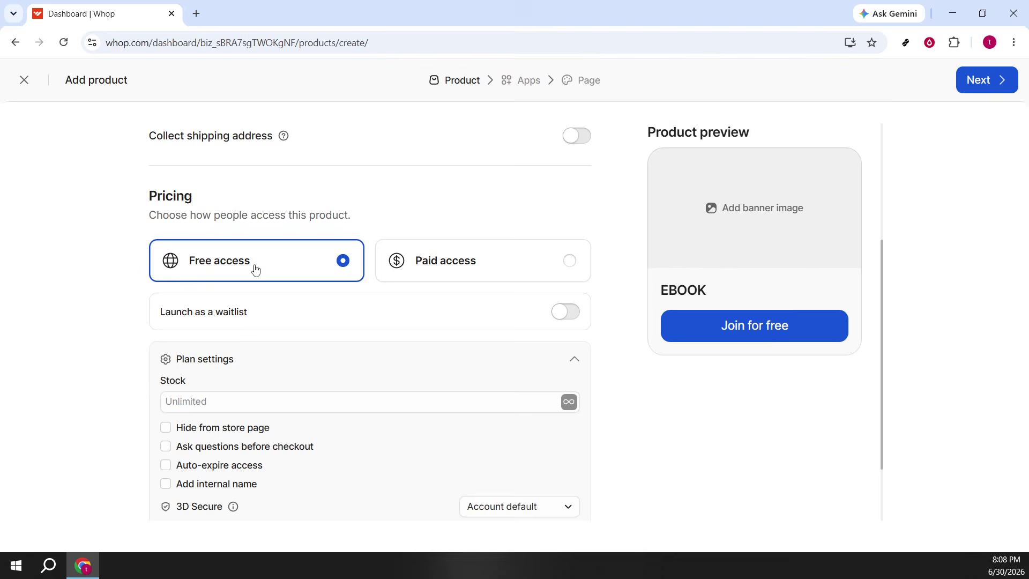
{"action": "scroll", "coordinate": [255, 268], "scroll_direction": "down", "scroll_amount": 2}
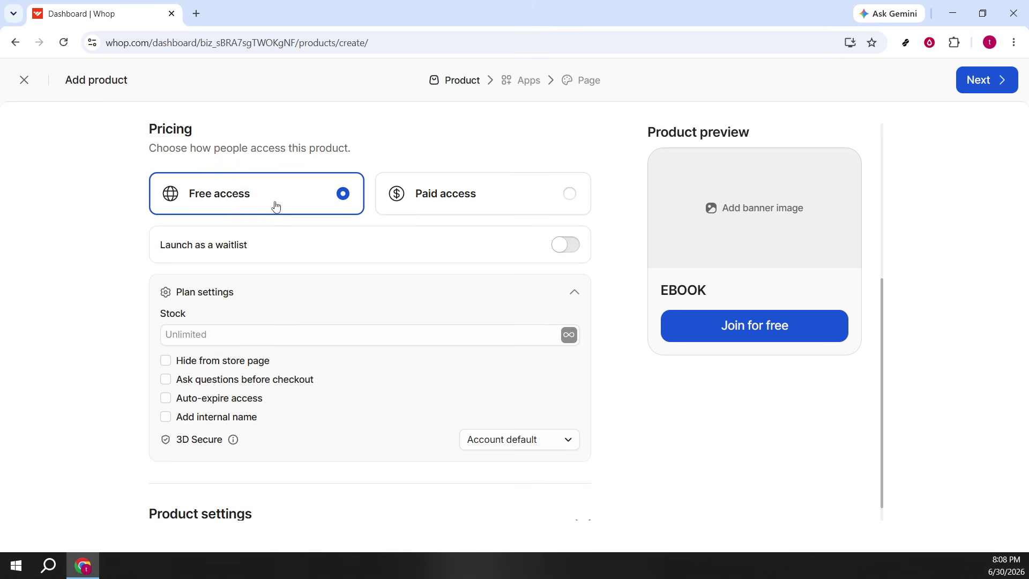
{"action": "left_click", "coordinate": [467, 201]}
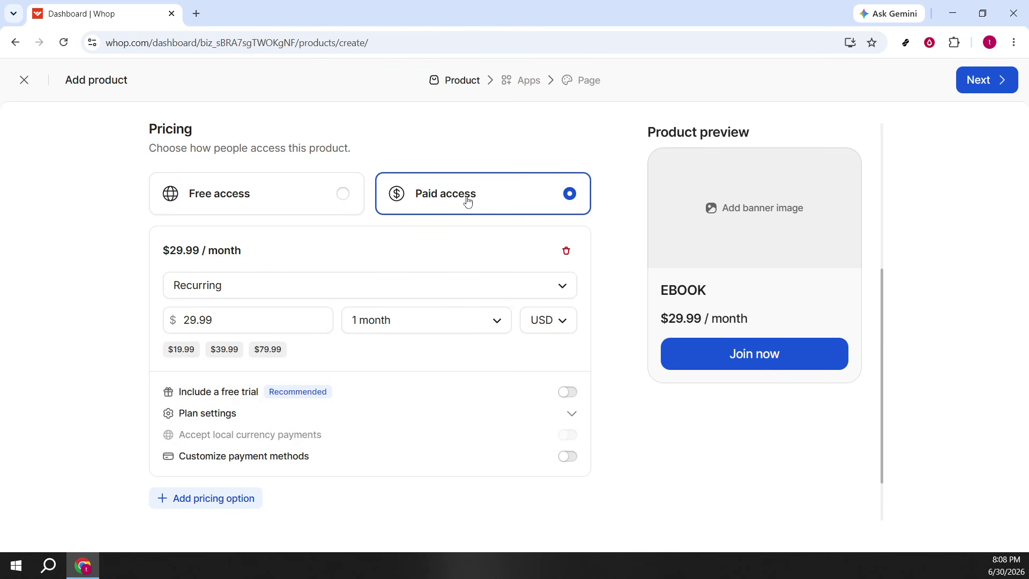
{"action": "left_click", "coordinate": [292, 210]}
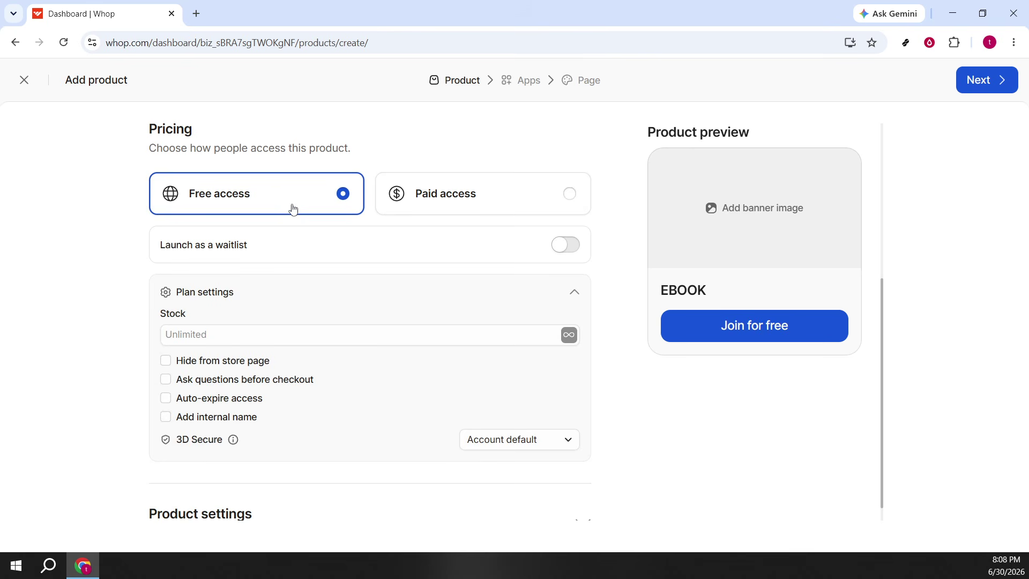
{"action": "left_click", "coordinate": [424, 201]}
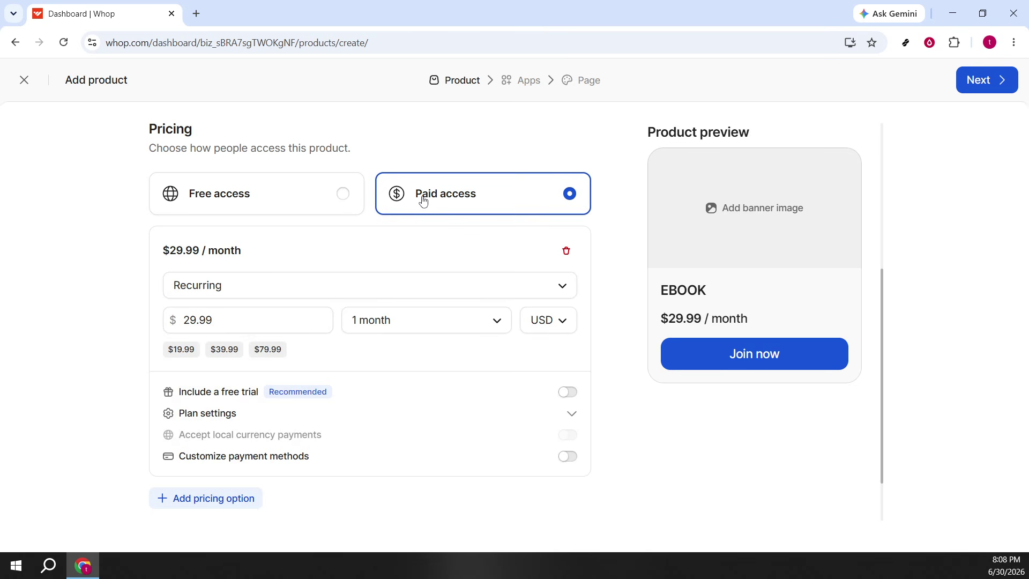
{"action": "left_click", "coordinate": [295, 210]}
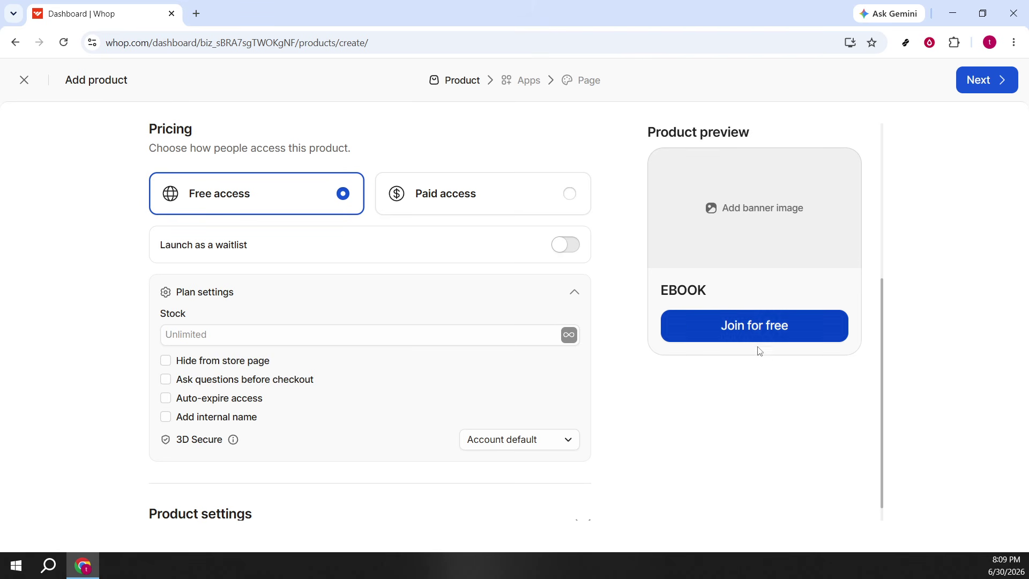
- Proceed to the product's included apps and add a new Forums app and a new Courses app
{"action": "left_click", "coordinate": [978, 81]}
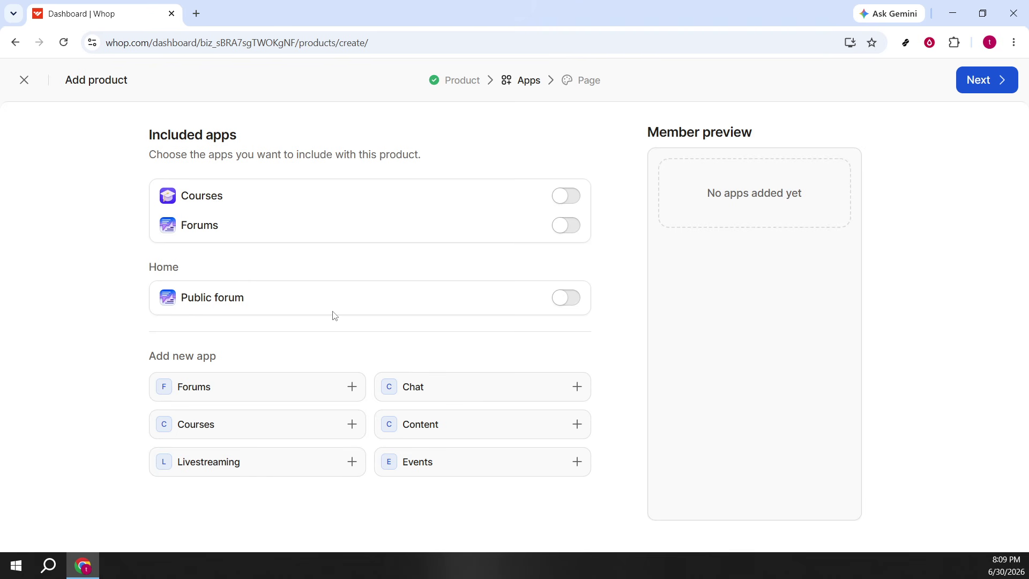
{"action": "left_click", "coordinate": [351, 388]}
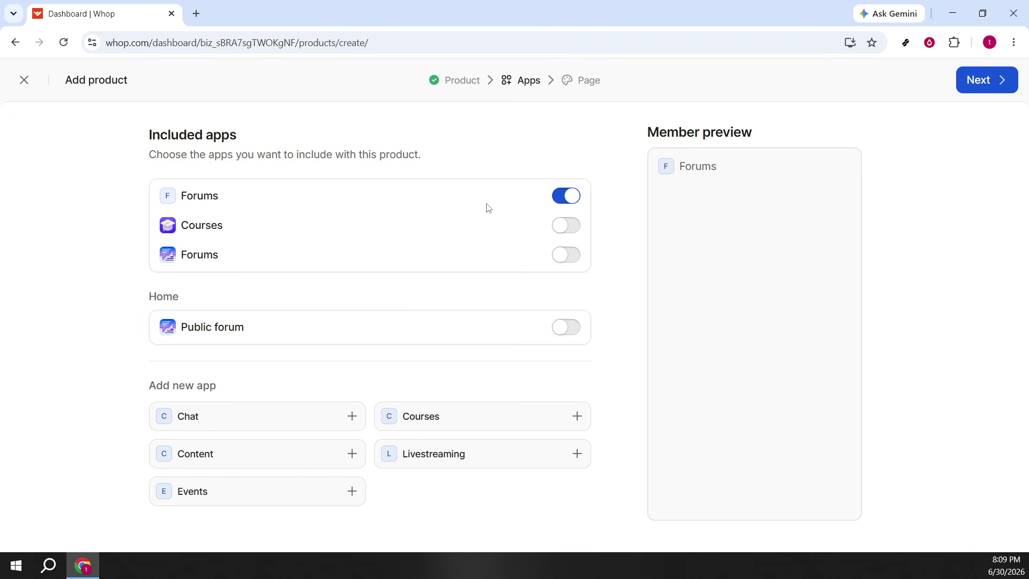
{"action": "left_click", "coordinate": [577, 417]}
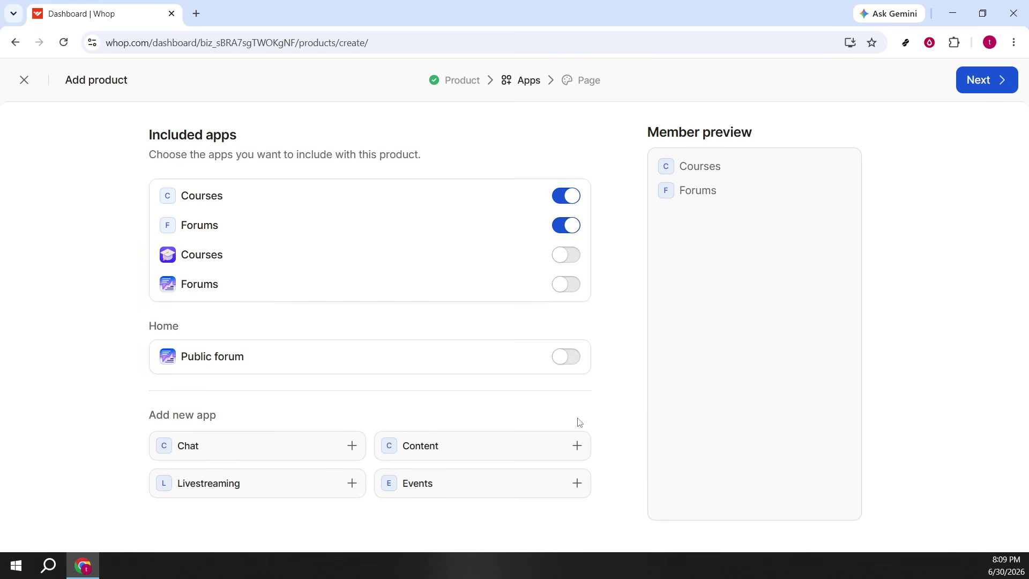
- Proceed to the product page and upload the "Sample product" image from the SPIRE FILE folder as its main media
{"action": "left_click", "coordinate": [1002, 89]}
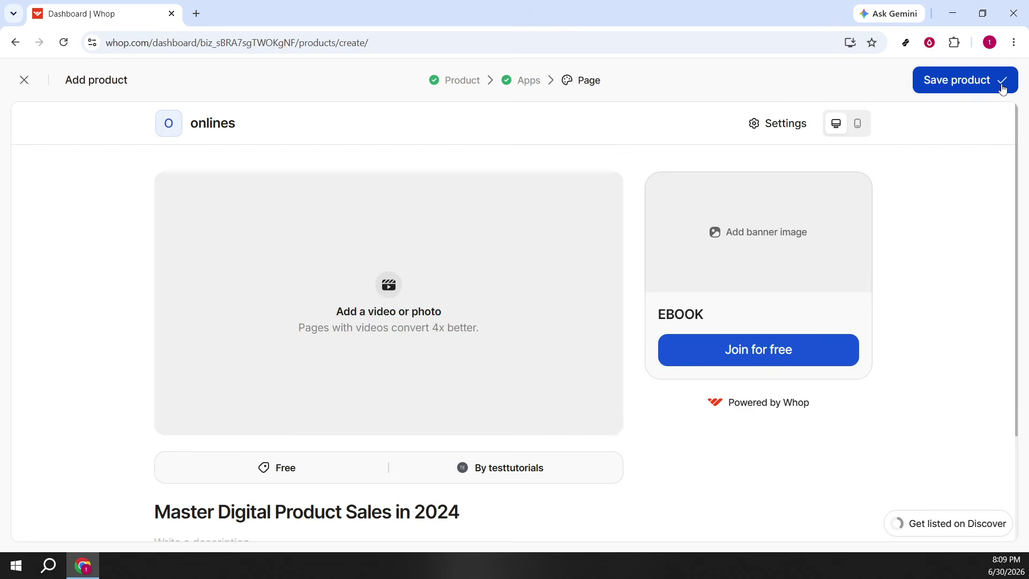
{"action": "left_click", "coordinate": [364, 305]}
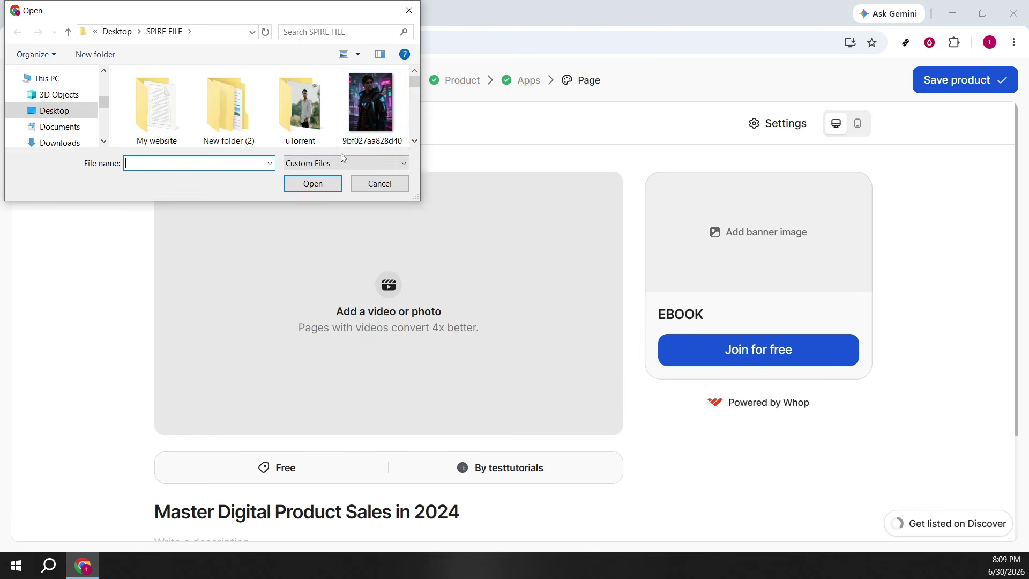
{"action": "scroll", "coordinate": [345, 105], "scroll_direction": "down", "scroll_amount": 2}
{"action": "scroll", "coordinate": [345, 105], "scroll_direction": "down", "scroll_amount": 1}
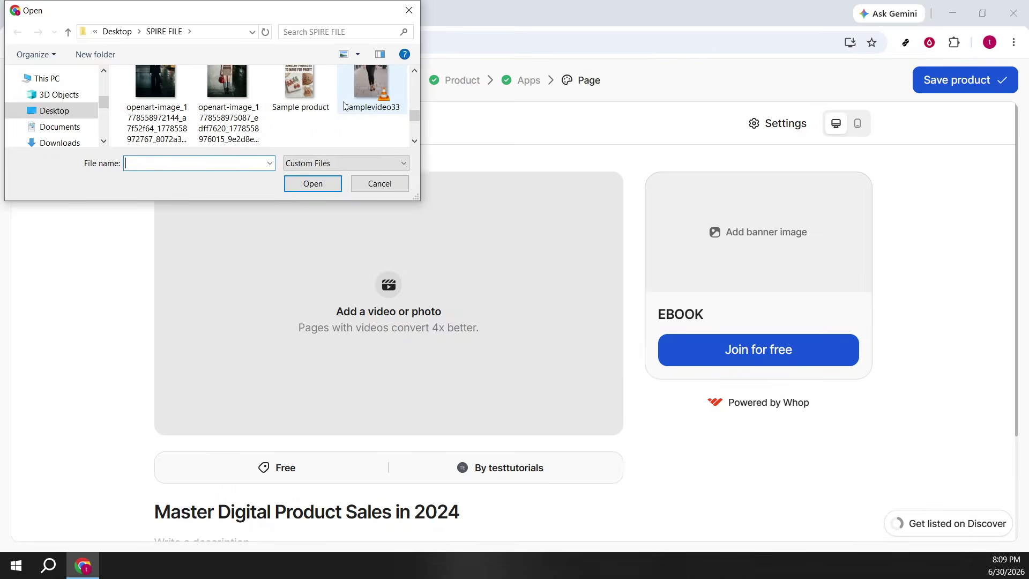
{"action": "left_click", "coordinate": [309, 98]}
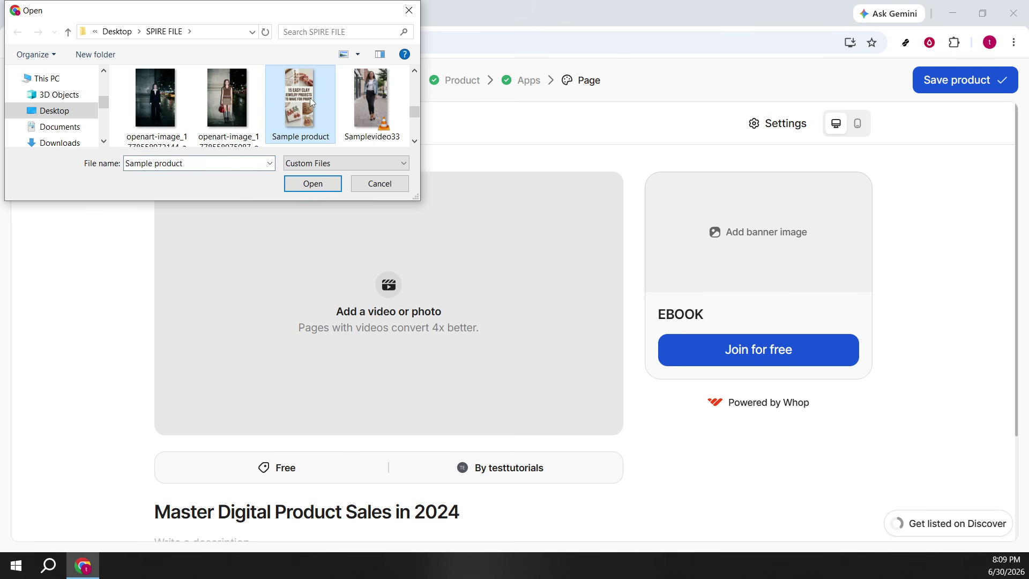
{"action": "left_click", "coordinate": [335, 186]}
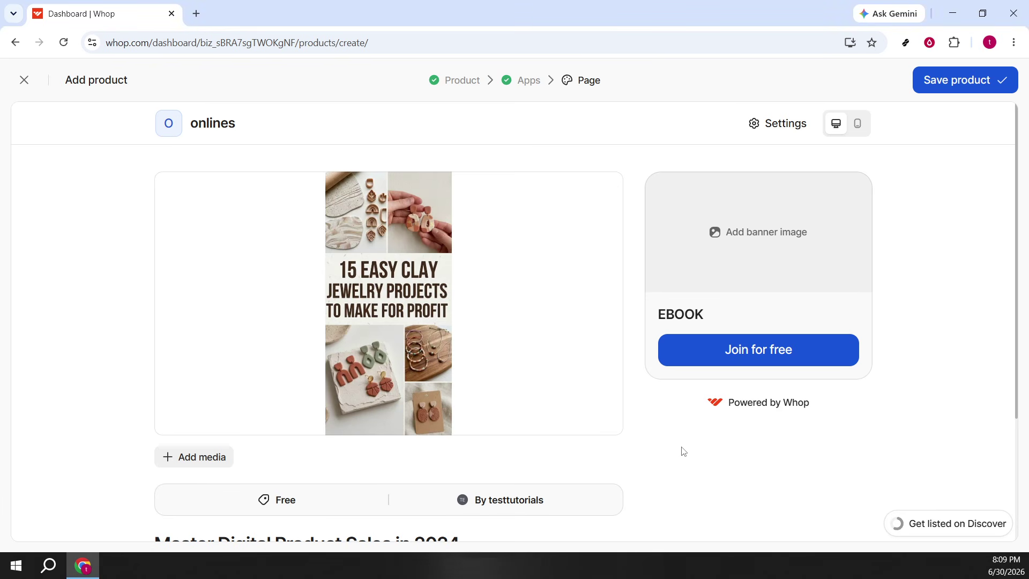
- Review the product page, then save the EBOOK product and copy its share link
{"action": "scroll", "coordinate": [684, 433], "scroll_direction": "down", "scroll_amount": 1}
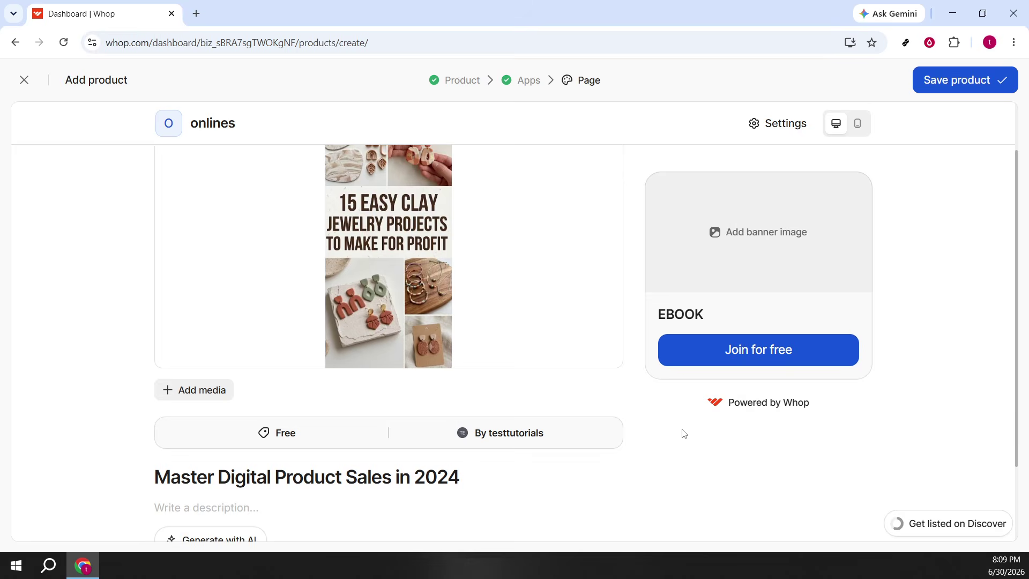
{"action": "scroll", "coordinate": [683, 433], "scroll_direction": "down", "scroll_amount": 1}
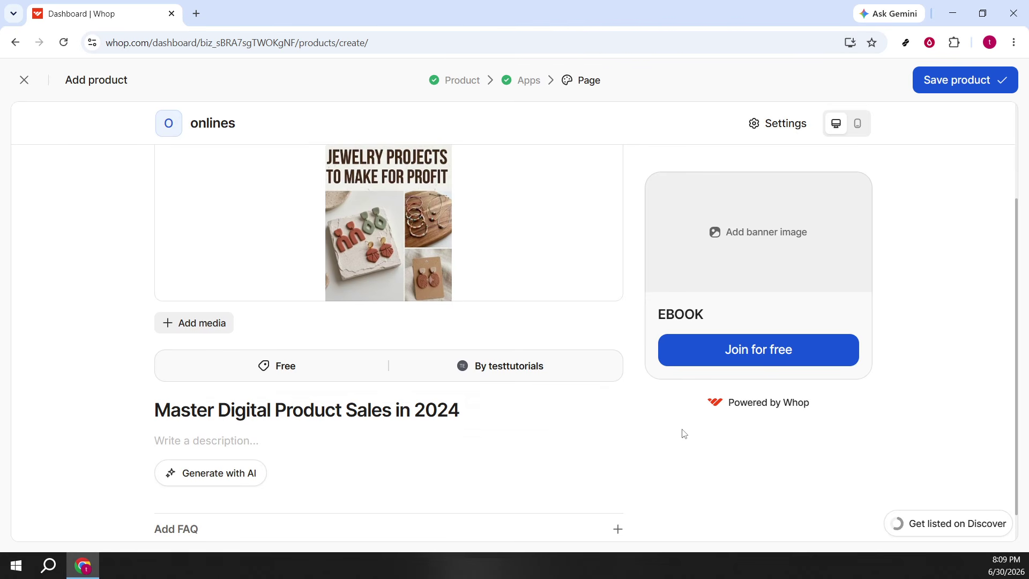
{"action": "scroll", "coordinate": [684, 433], "scroll_direction": "down", "scroll_amount": 1}
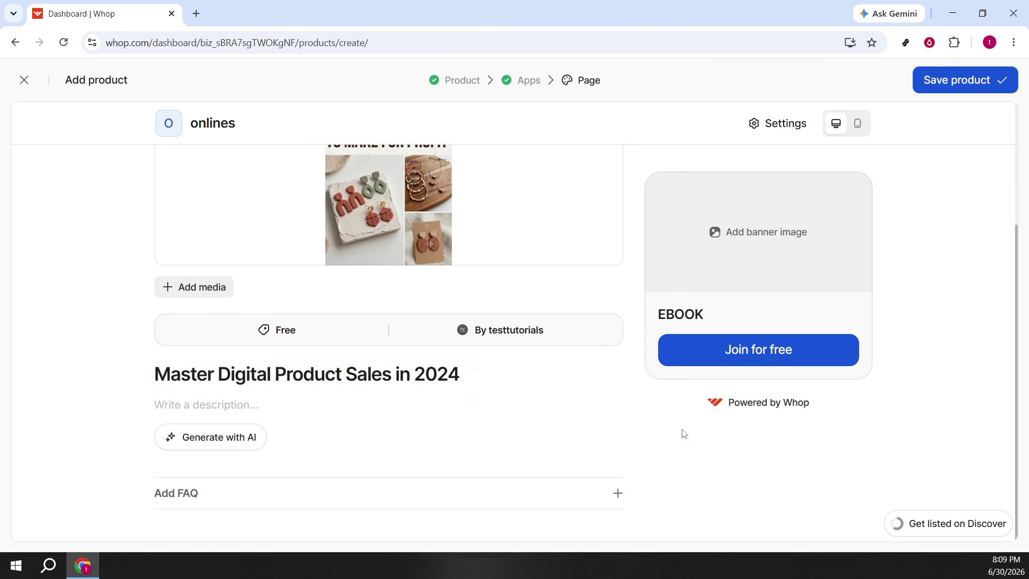
{"action": "scroll", "coordinate": [228, 417], "scroll_direction": "up", "scroll_amount": 2}
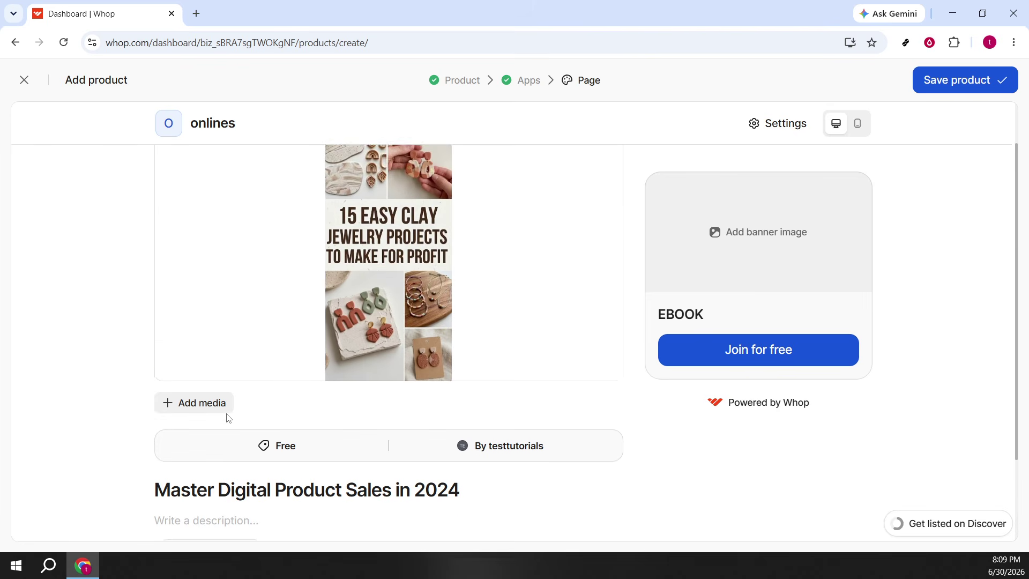
{"action": "scroll", "coordinate": [514, 408], "scroll_direction": "up", "scroll_amount": 1}
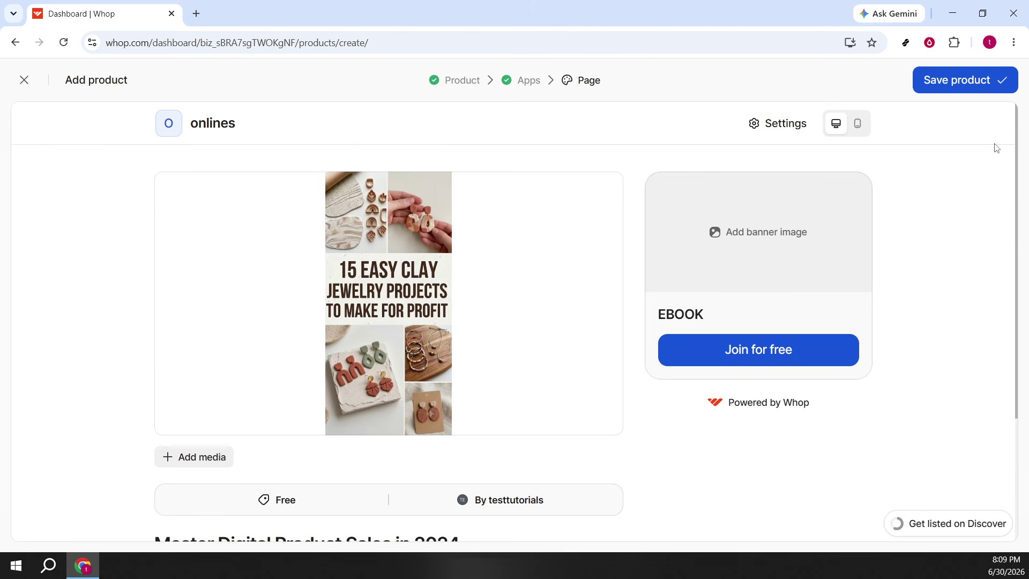
{"action": "left_click", "coordinate": [947, 95]}
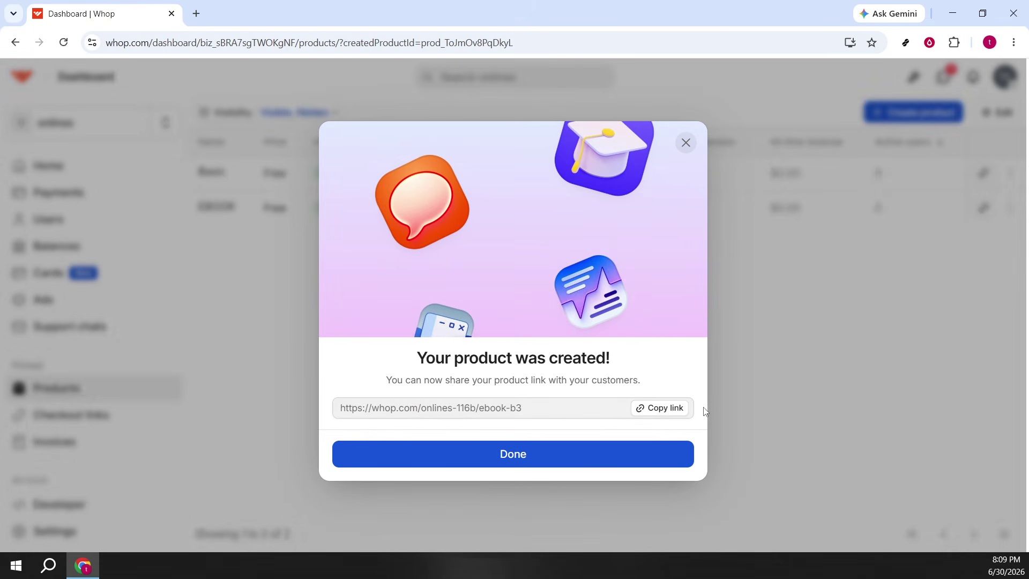
{"action": "left_click", "coordinate": [666, 413]}
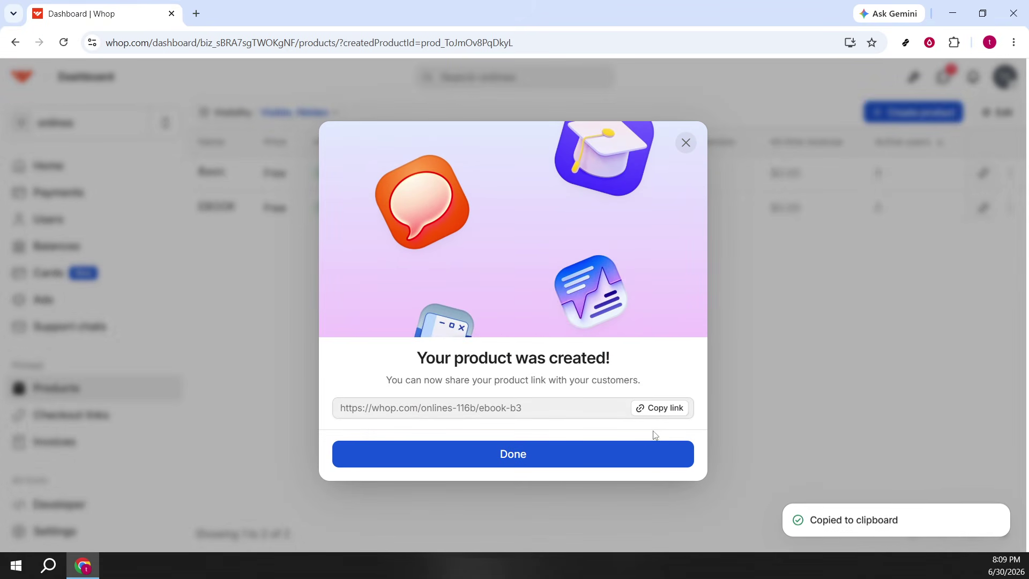
{"action": "left_click", "coordinate": [517, 461]}
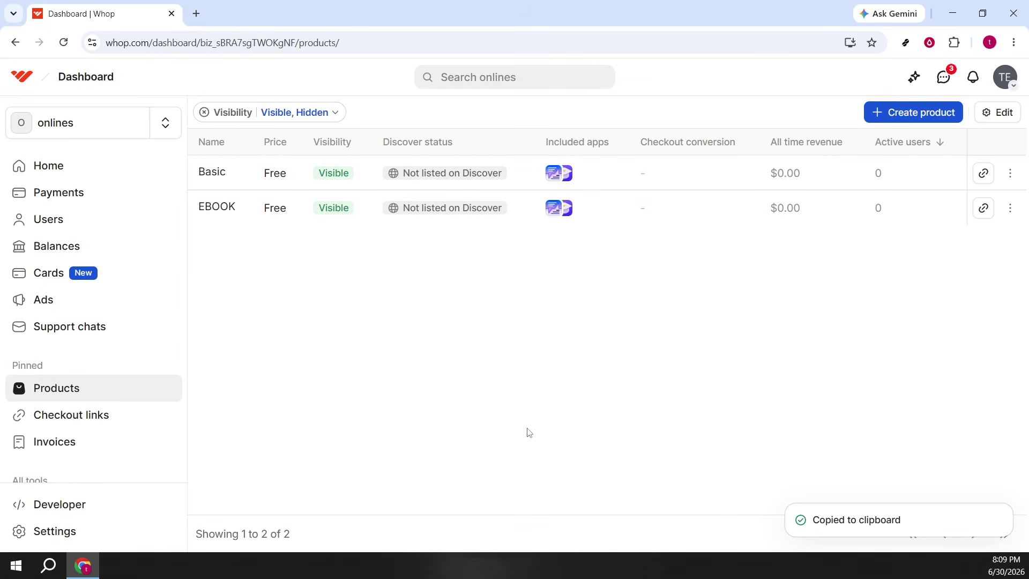